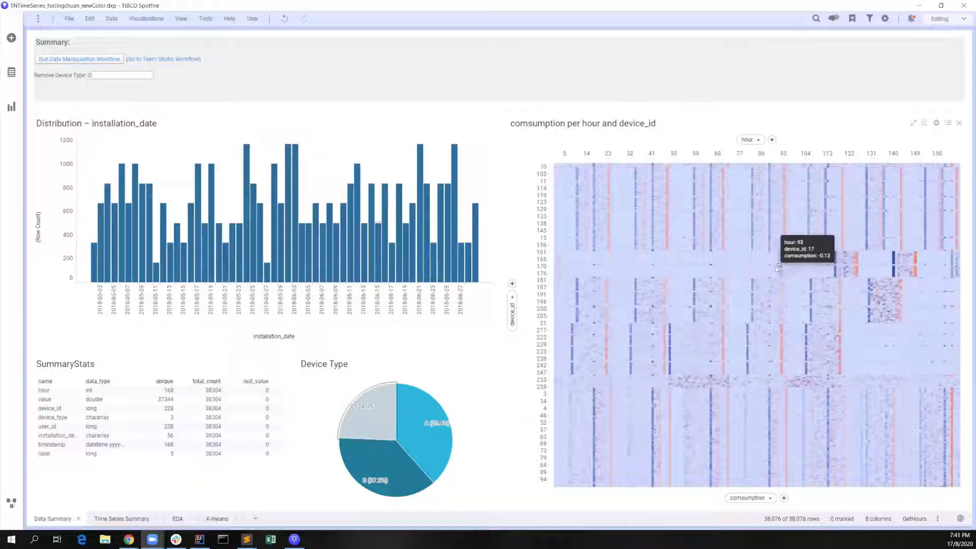
- Show the Time Series Summary charts for Device ID 117
click(131, 517)
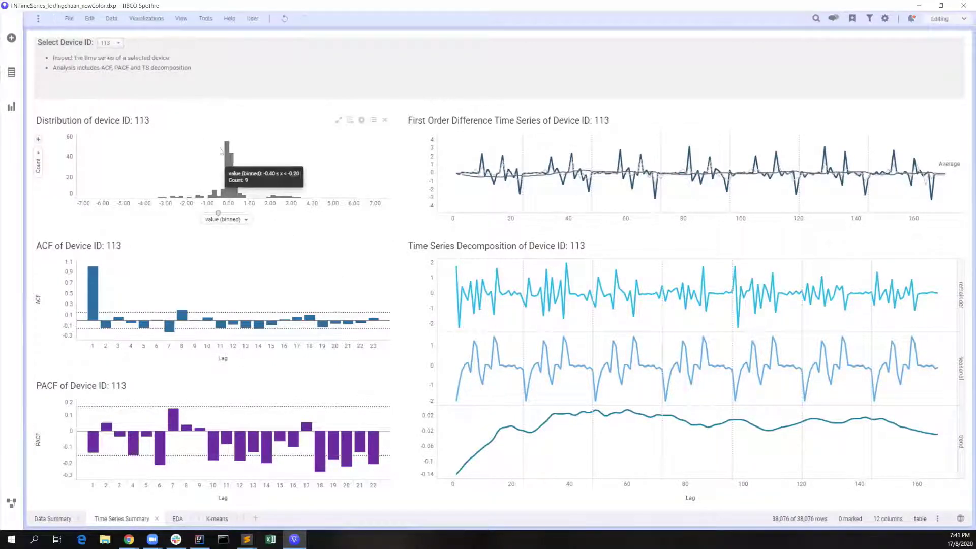
click(115, 45)
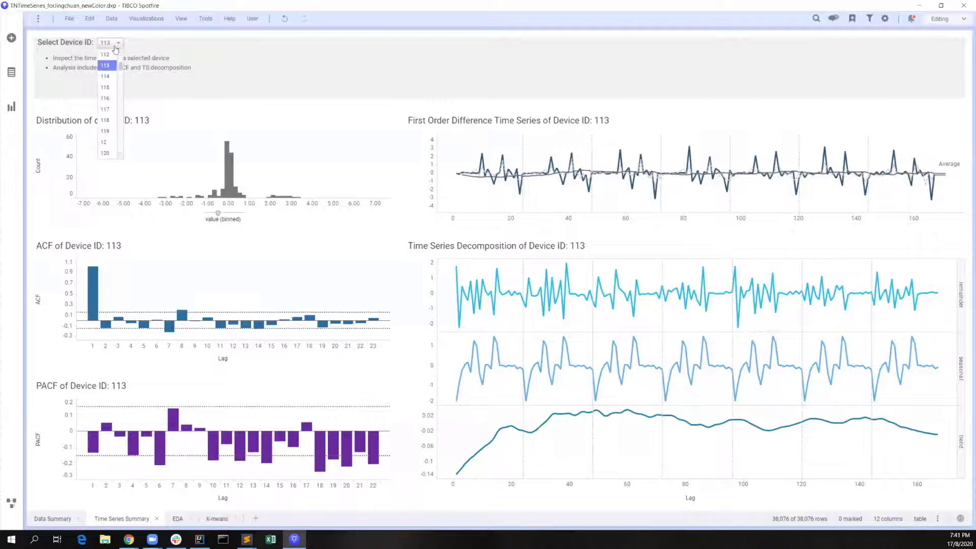
click(107, 110)
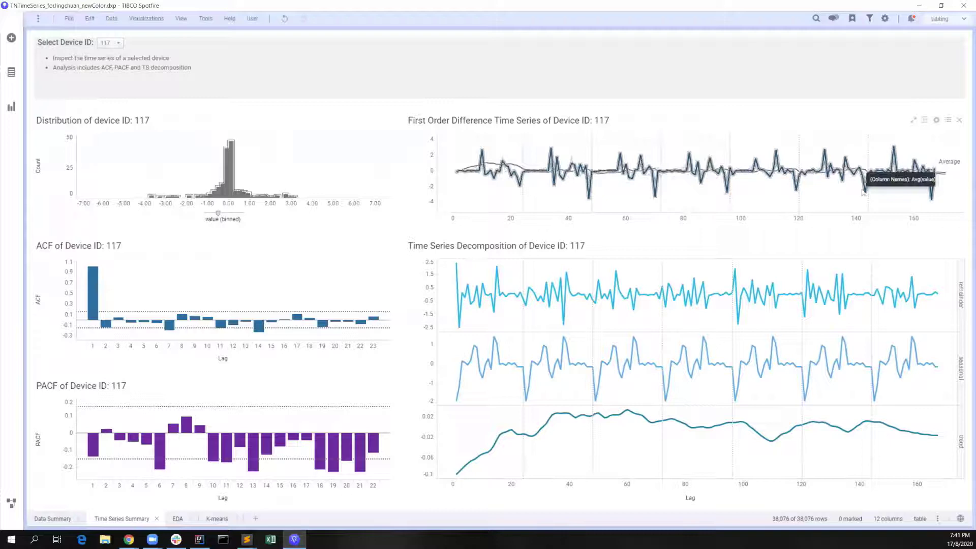
- Open and dismiss the first order difference chart's context menu, then move to the EDA page
right_click(903, 192)
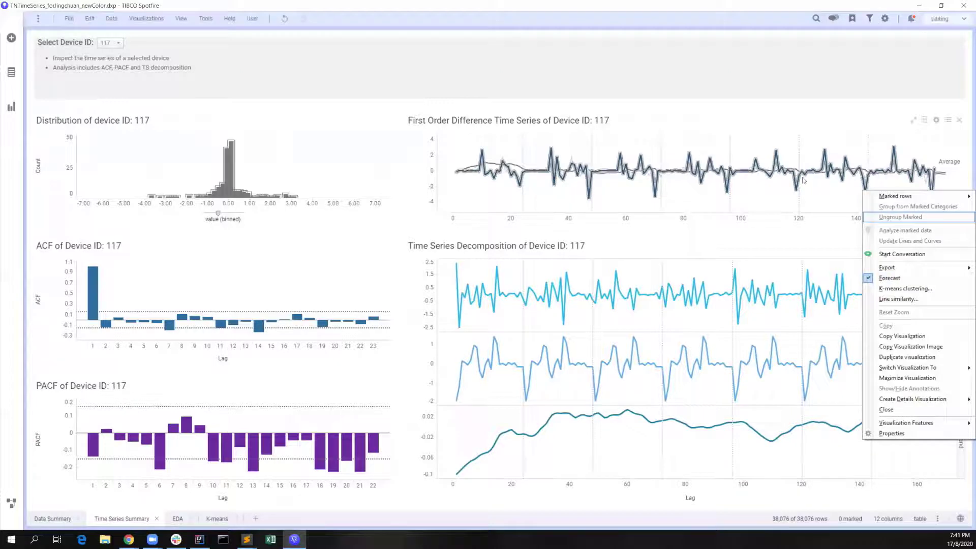
click(829, 208)
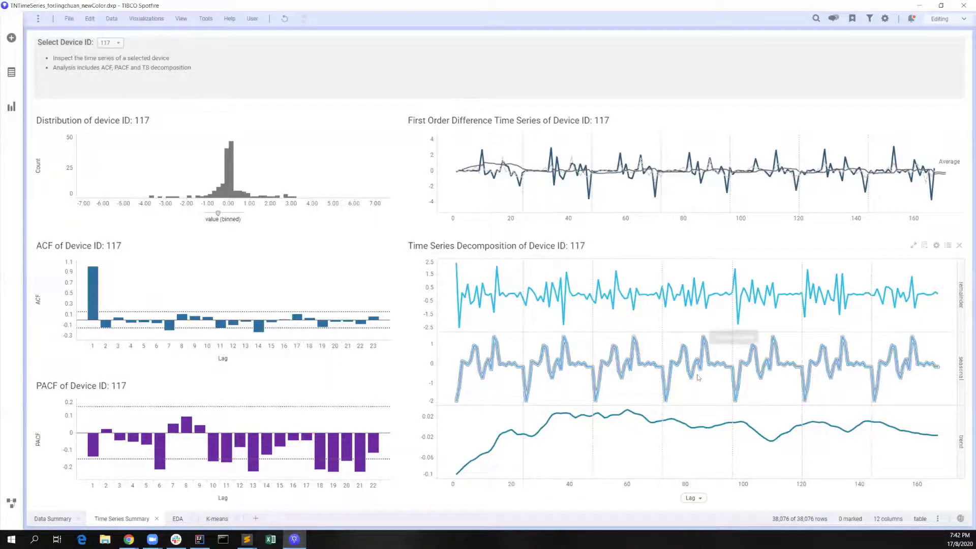
click(178, 517)
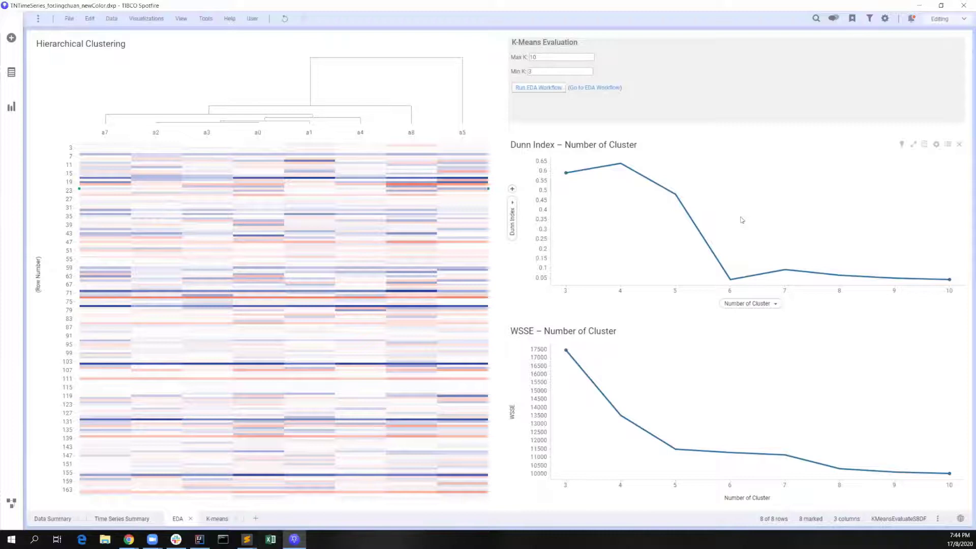
- Leave the EDA clustering charts for the K-means page
click(217, 519)
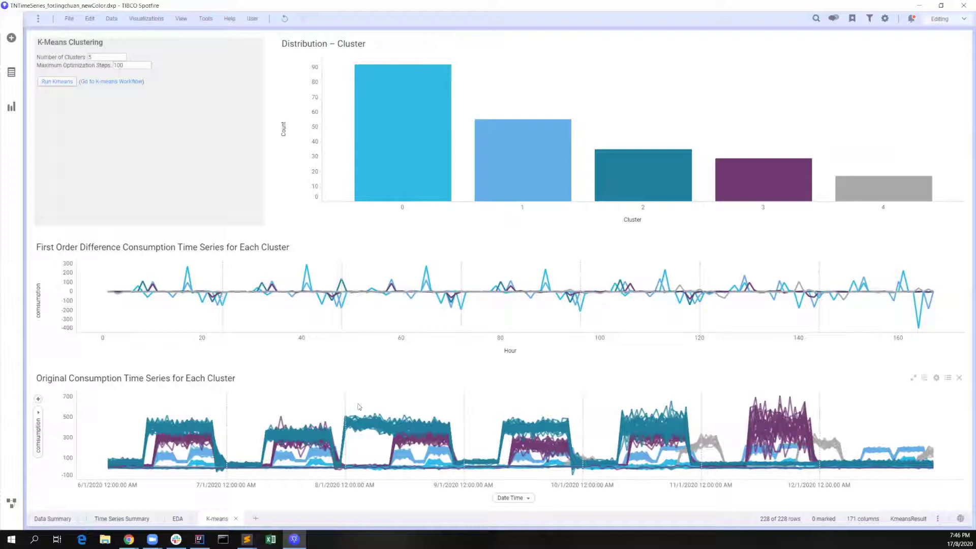
- Mark clusters 0, 1, 2 and 3 in turn in the Distribution – Cluster chart, ending on cluster 1
click(397, 174)
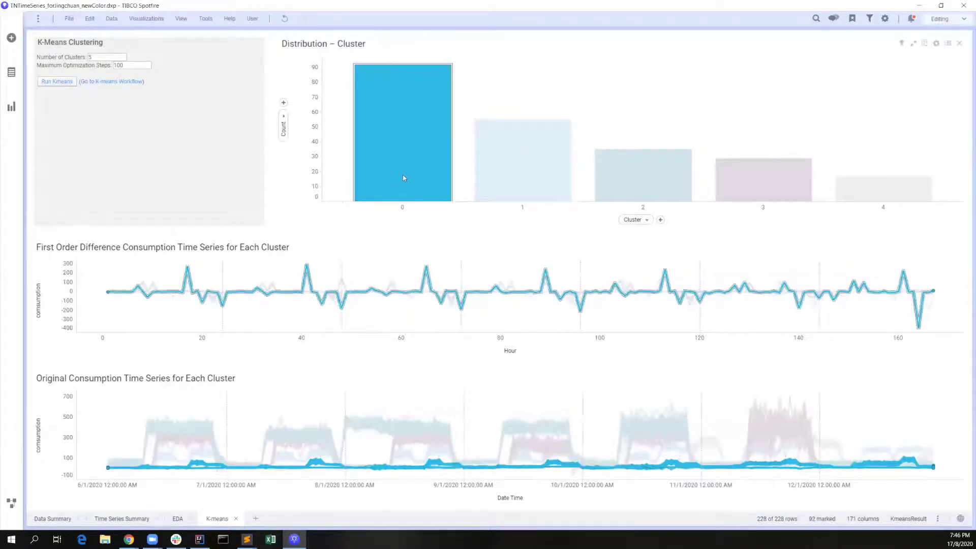
click(522, 177)
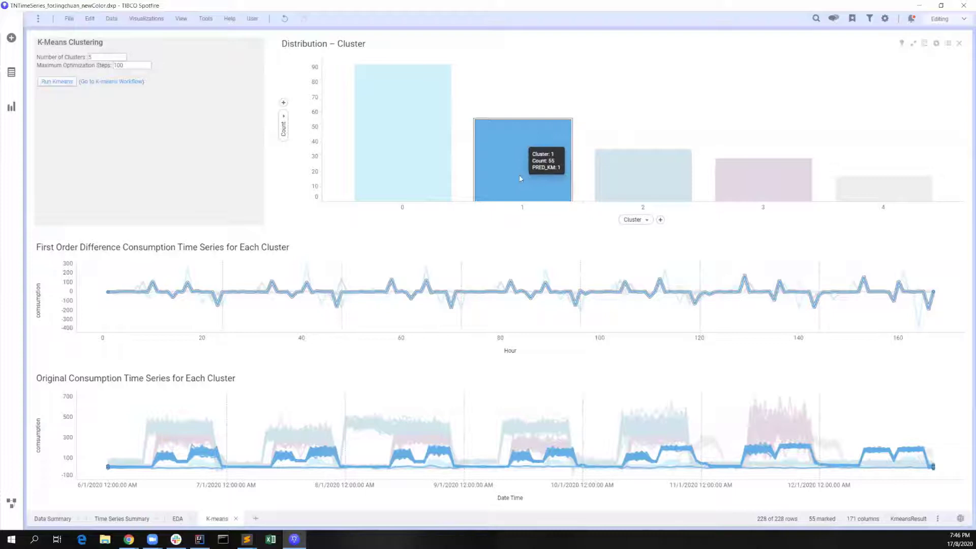
click(652, 197)
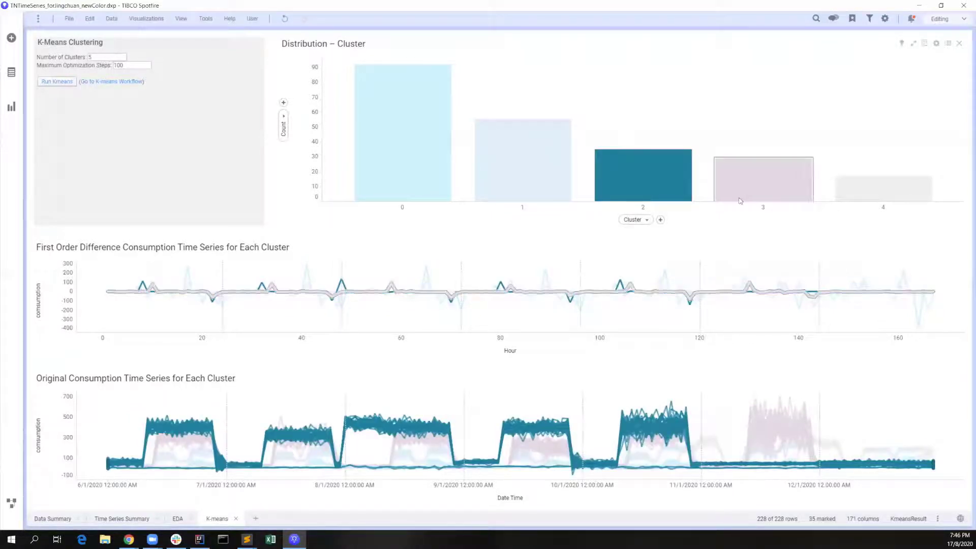
click(741, 200)
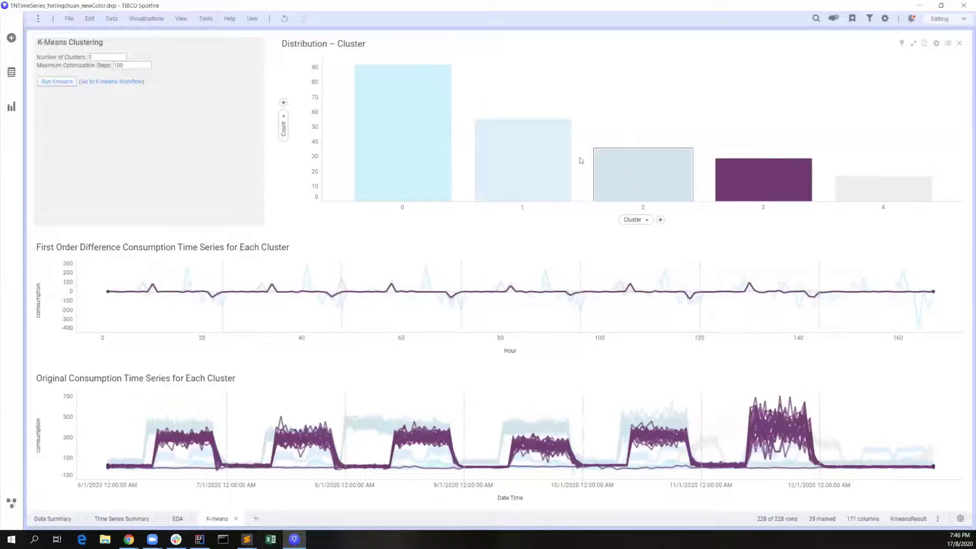
click(512, 155)
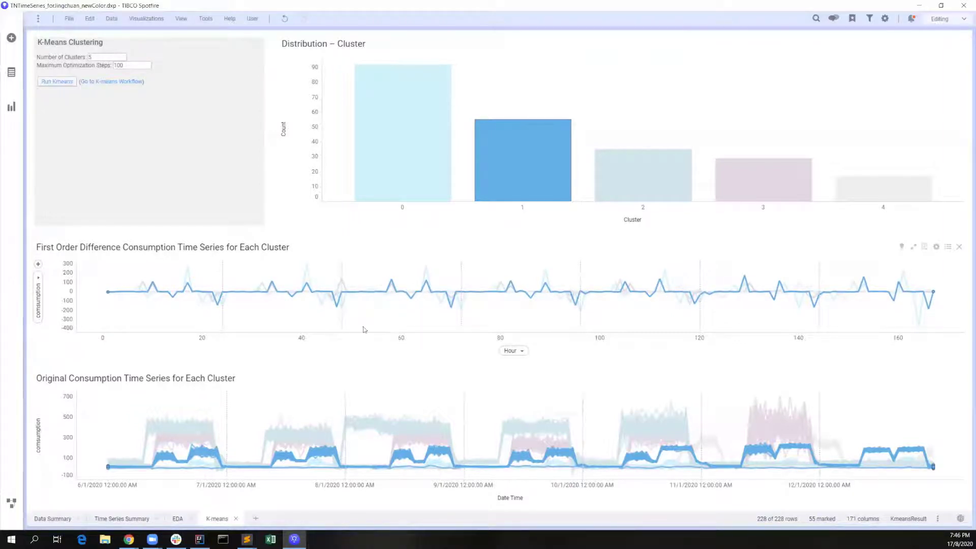
- Mark clusters 2, 3 and 4 in turn, reading a cluster-3 line's tooltip, then settle on cluster 0
click(641, 179)
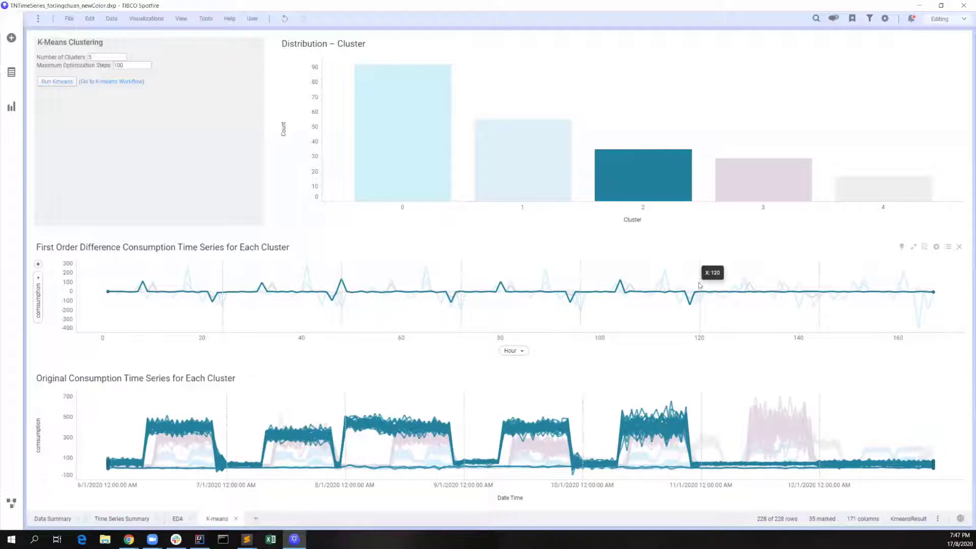
click(755, 186)
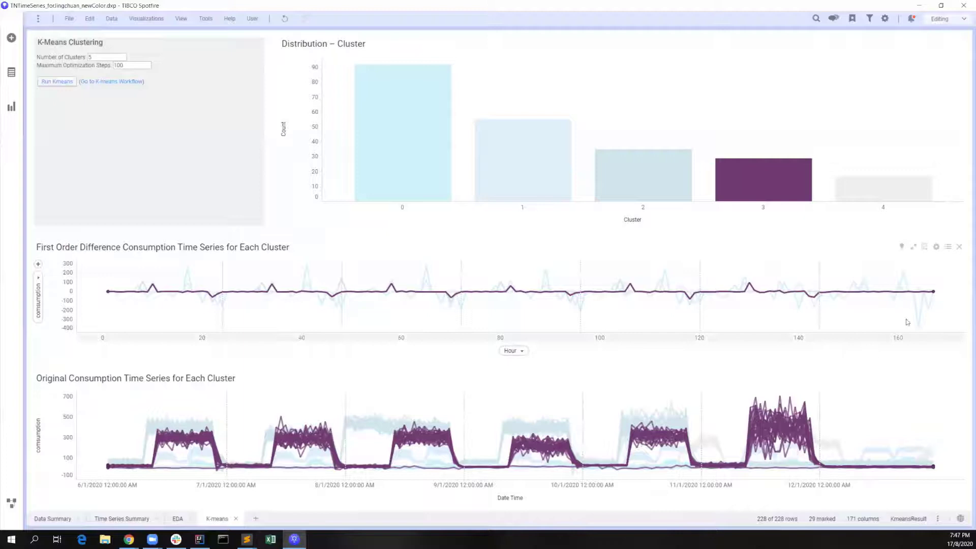
mouse_move(753, 409)
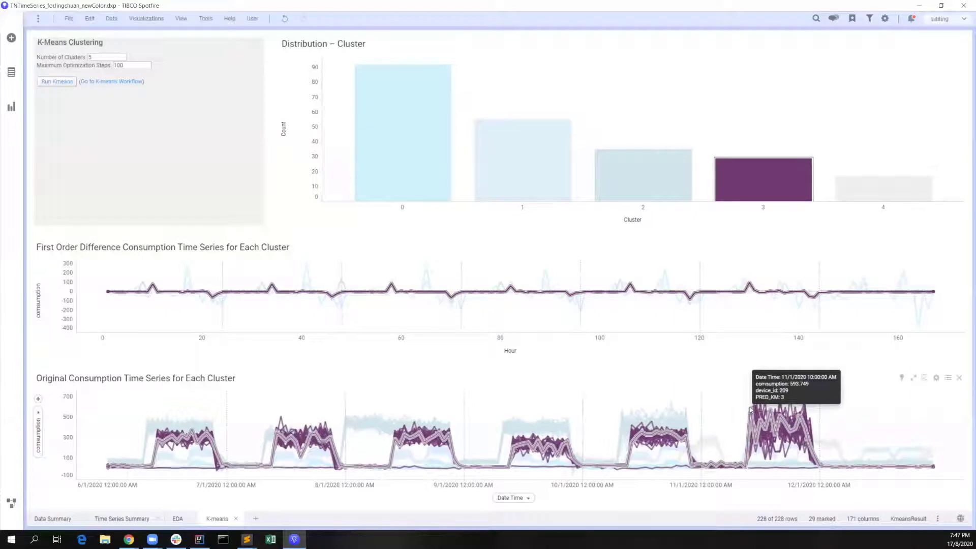
click(906, 192)
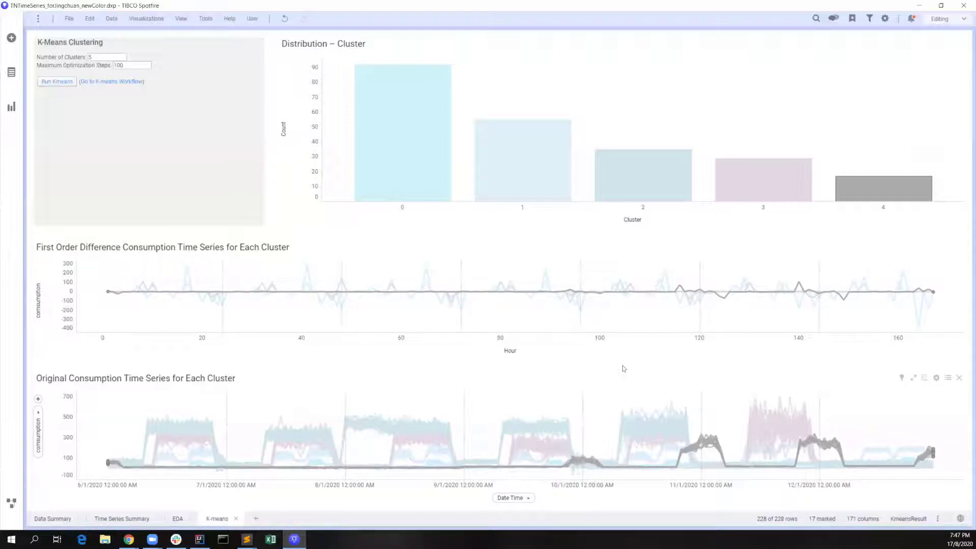
click(422, 178)
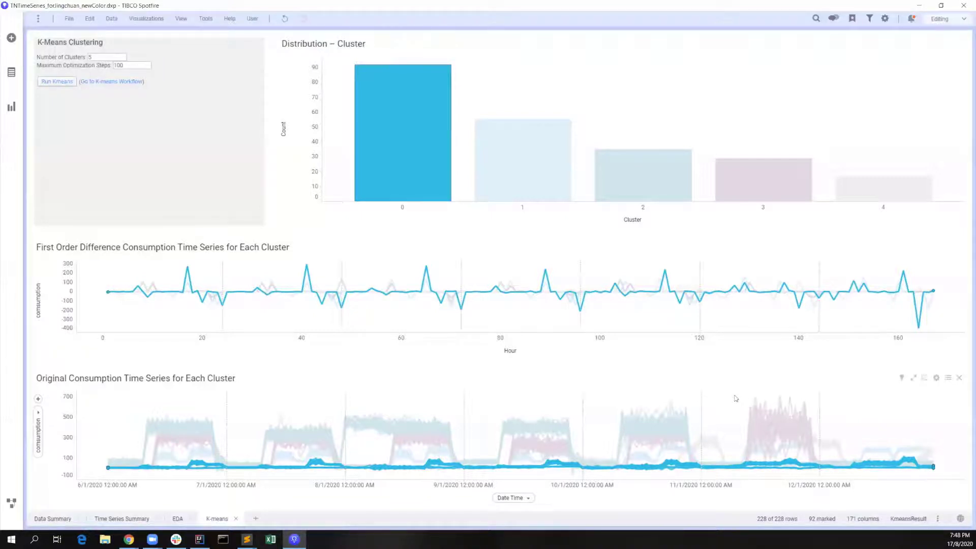
- Clear the marking on all clusters in the K-means charts
click(738, 370)
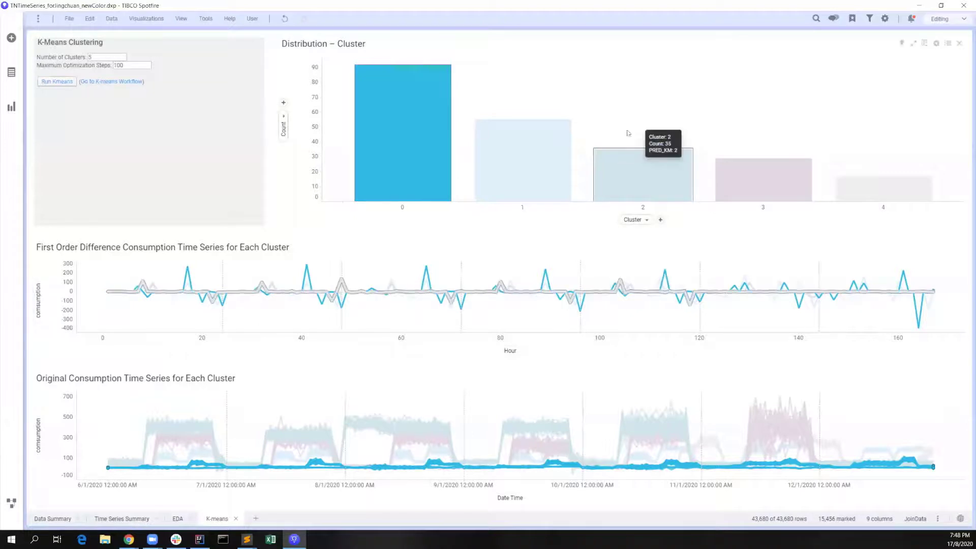
click(650, 115)
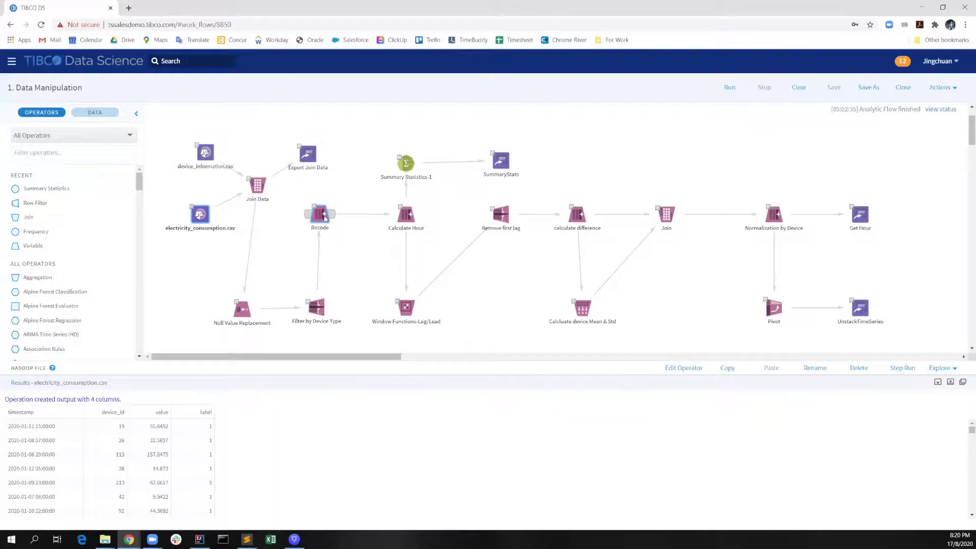
- Inspect outputs of Calculate Hour, Lag/Lead, difference, Mean & Std, Normalization and Pivot operators
click(409, 217)
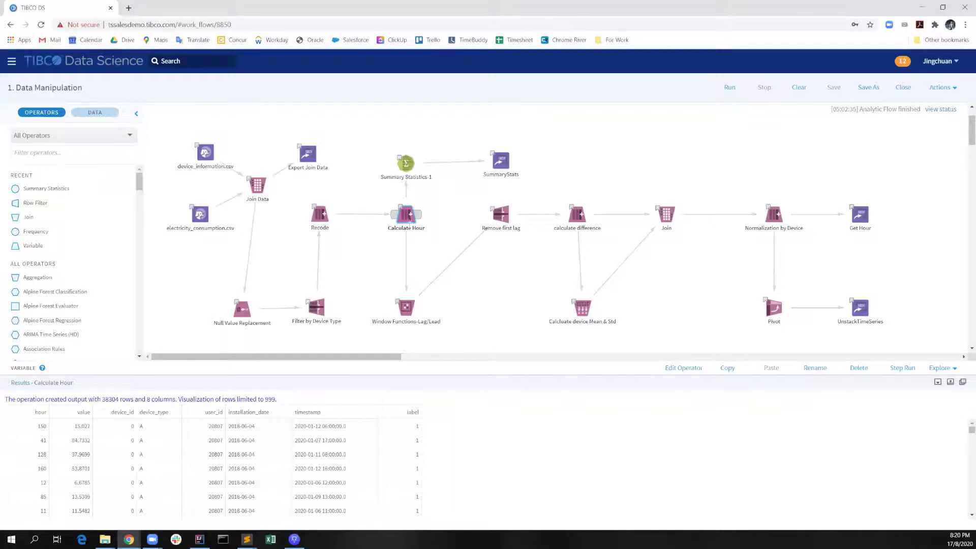
click(401, 307)
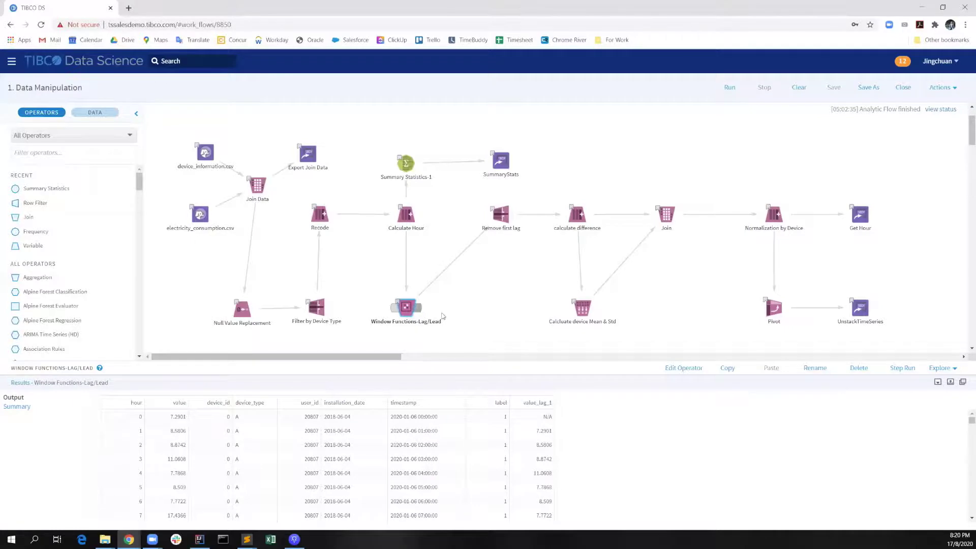
click(587, 218)
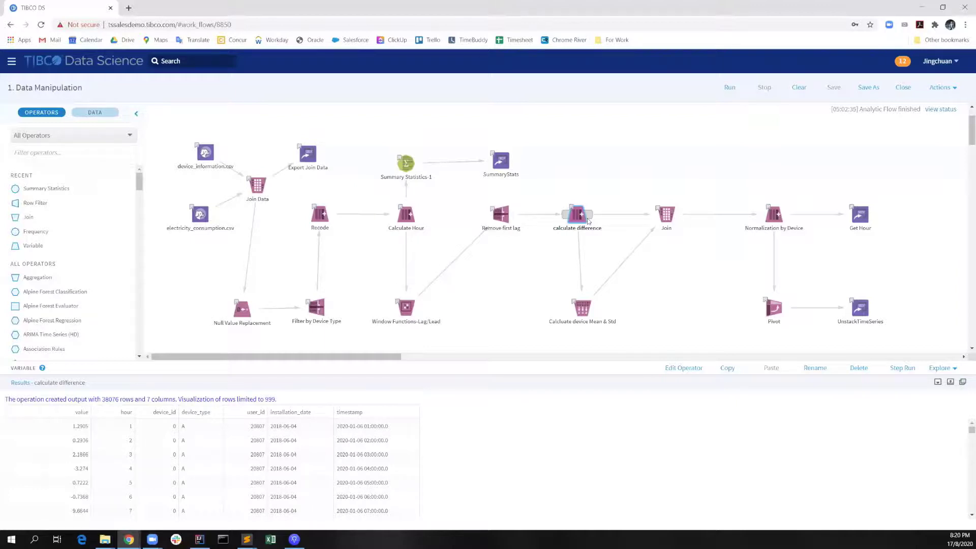
click(582, 307)
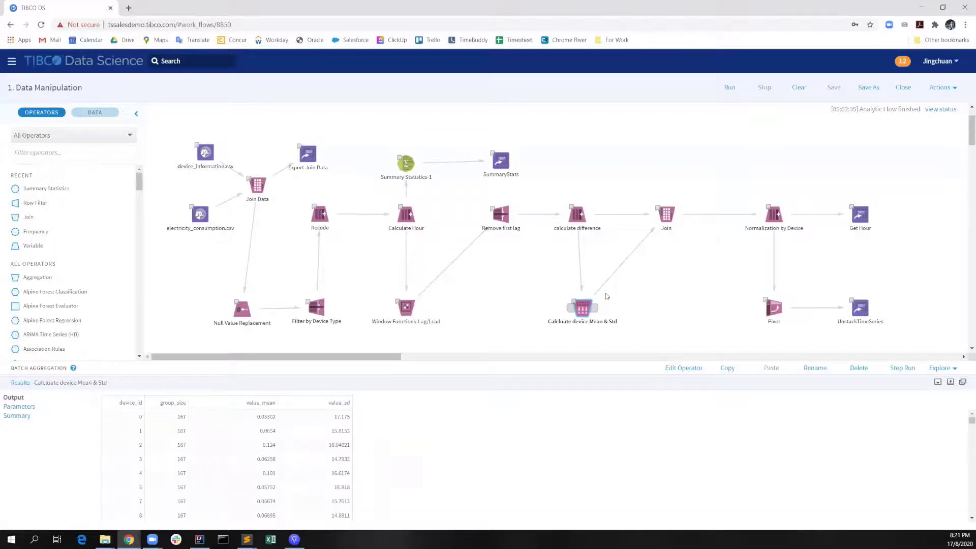
click(781, 221)
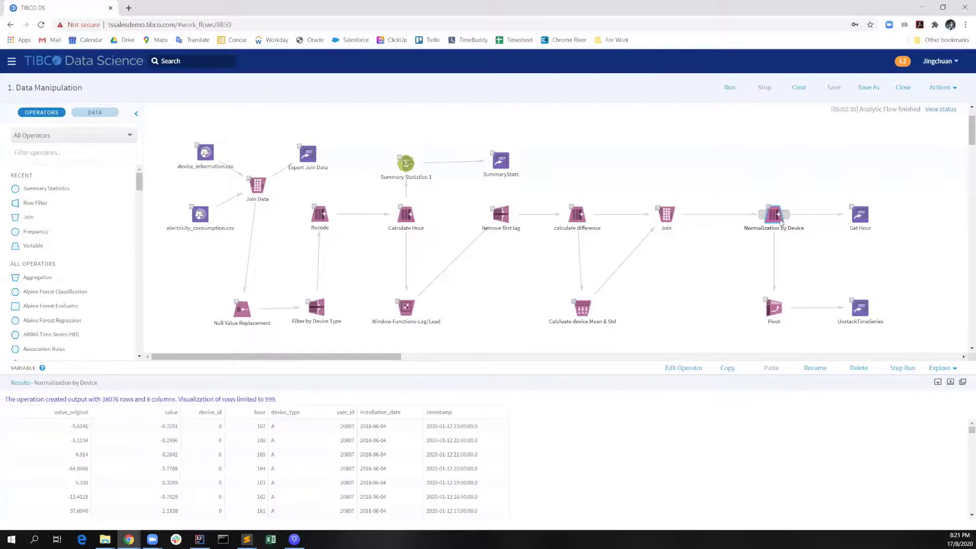
click(775, 314)
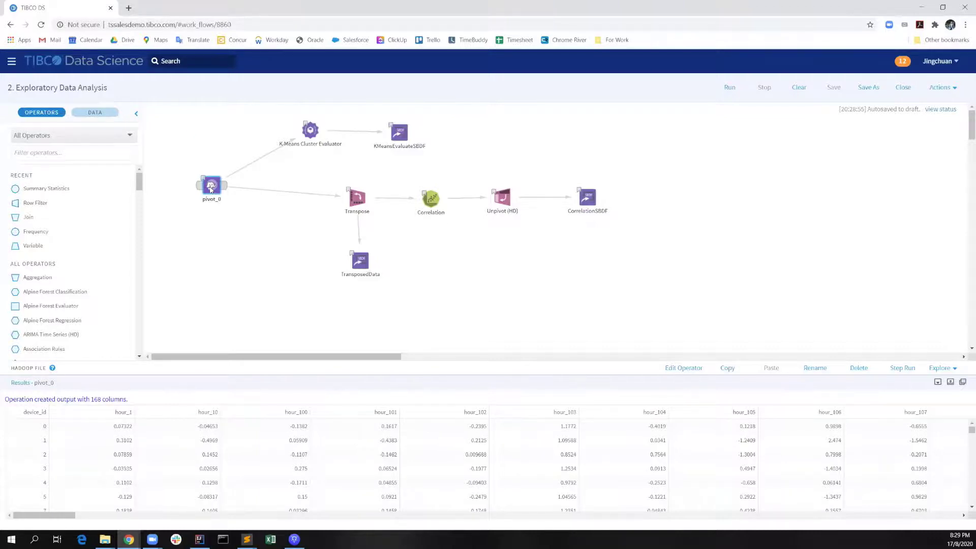
- Review Cluster Evaluator and Correlation results, then browse the K-Means column selection without changes
click(311, 131)
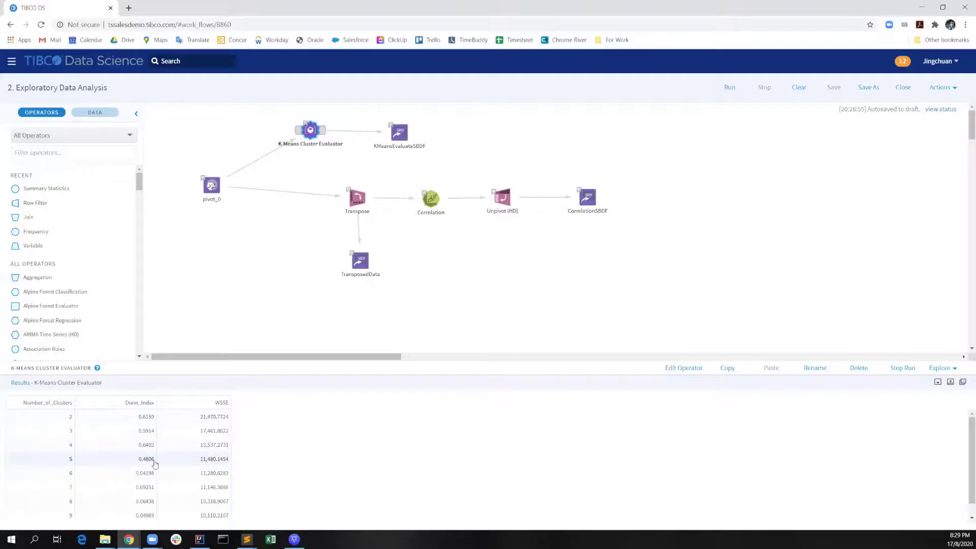
click(439, 202)
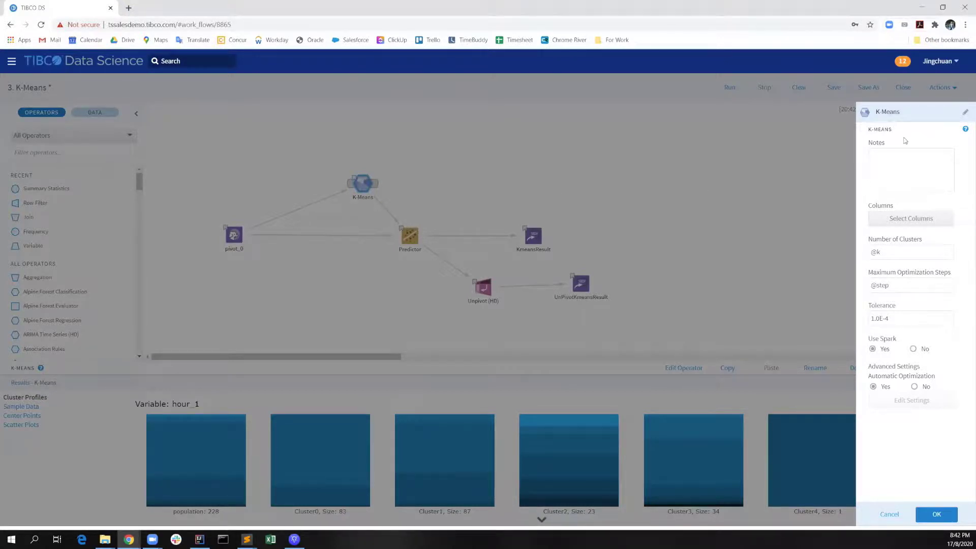
click(915, 218)
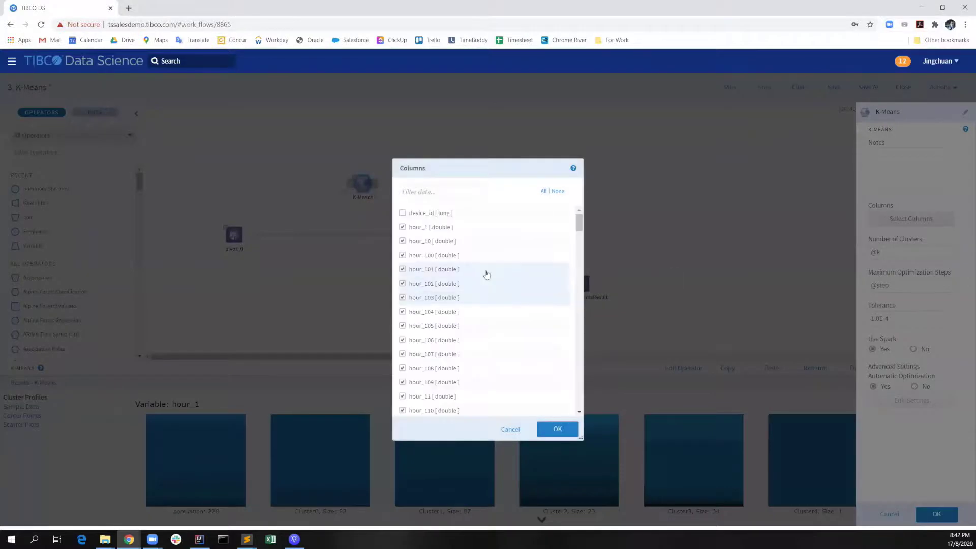
scroll(487, 275, down, 20)
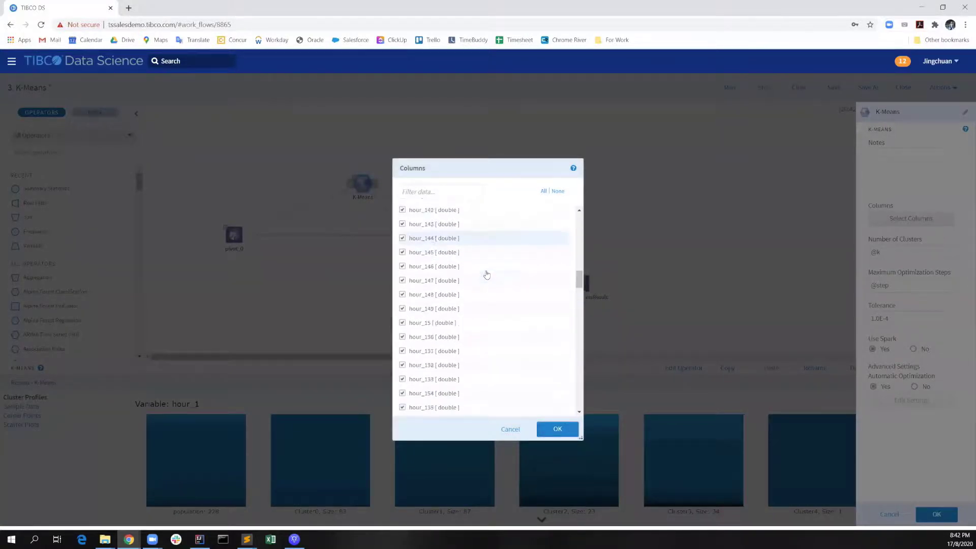
scroll(485, 278, down, 5)
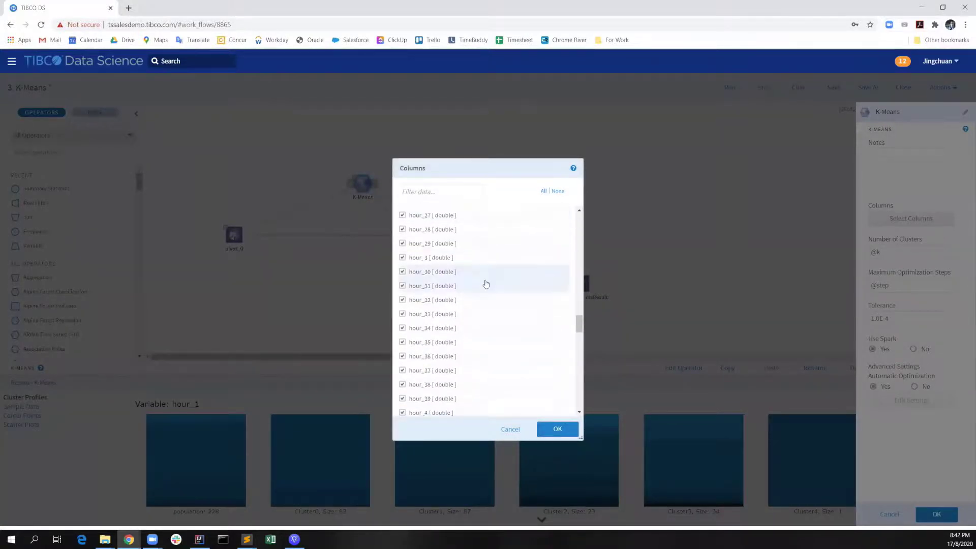
click(508, 428)
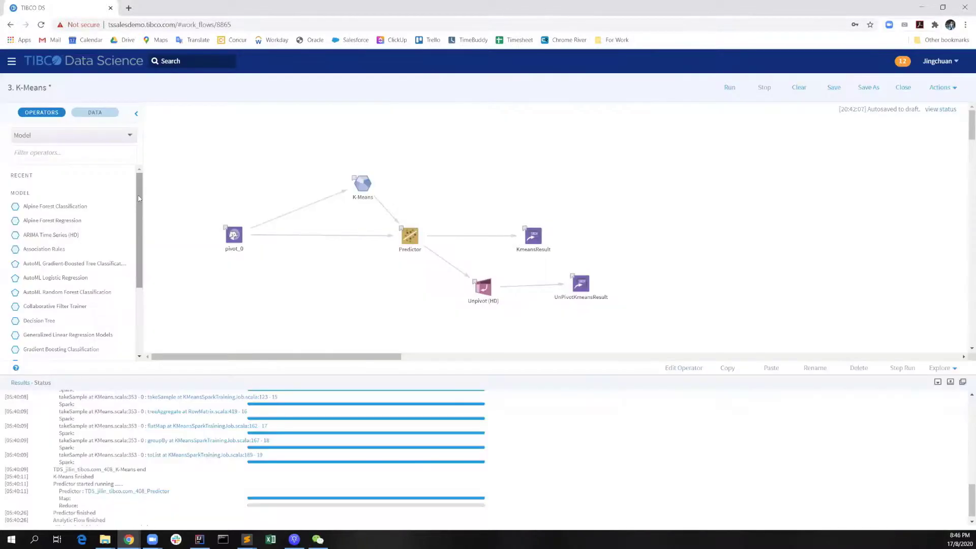
- Scroll the operator list and check the category dropdown, keeping Model selected
drag(139, 198, 144, 282)
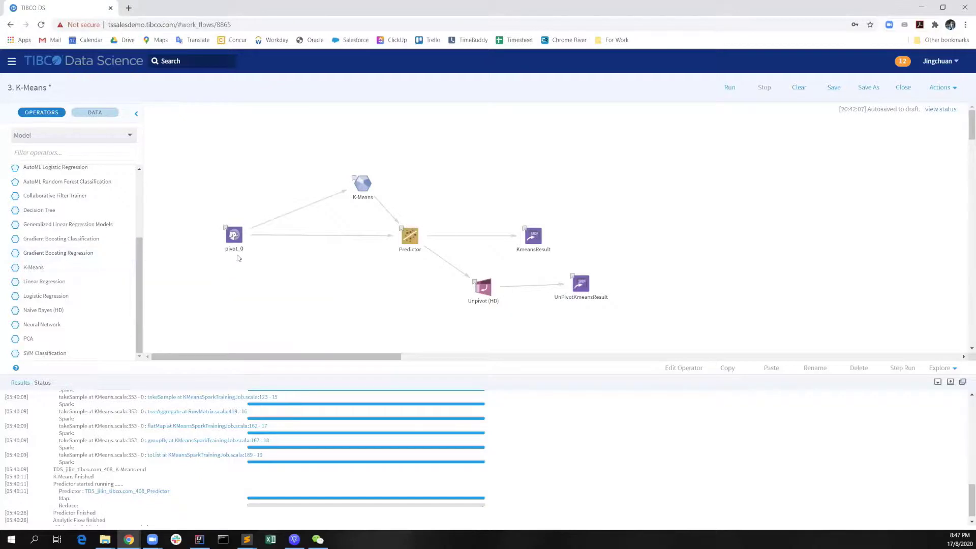
click(86, 136)
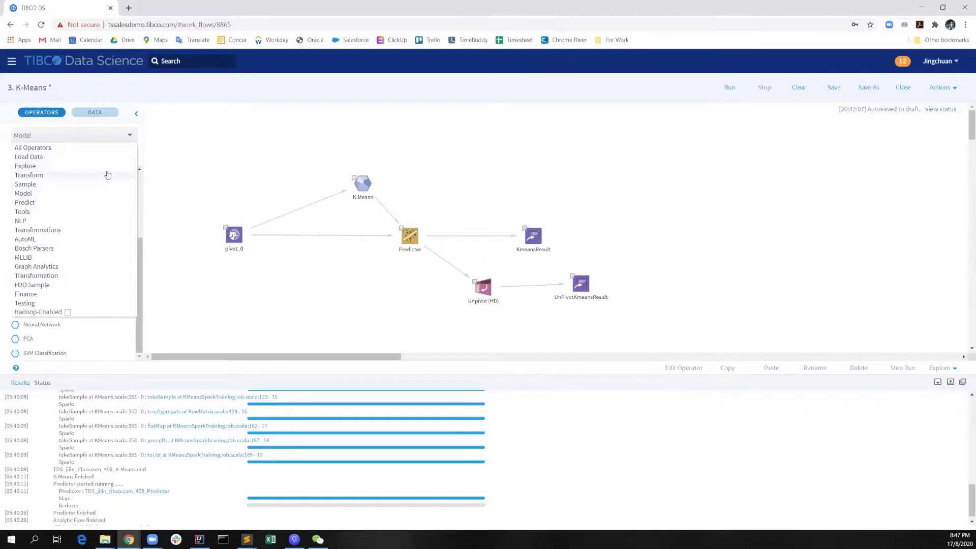
click(405, 283)
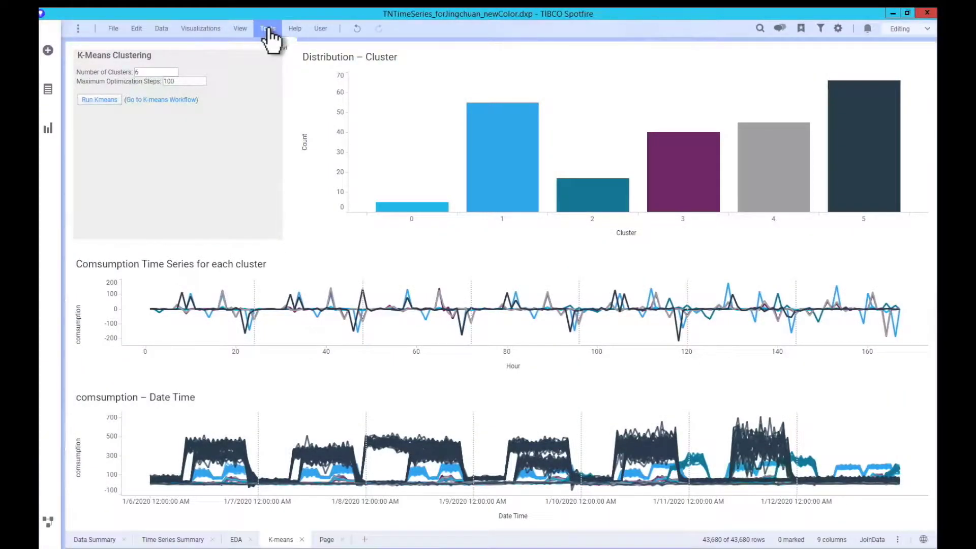
- Start creating a new Team Studio data function from the Tools menu
click(268, 30)
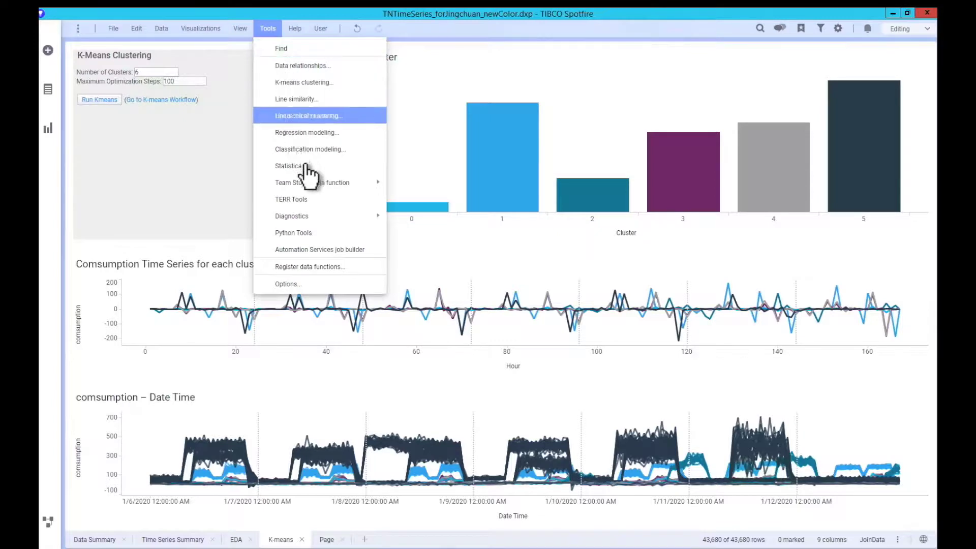
mouse_move(315, 186)
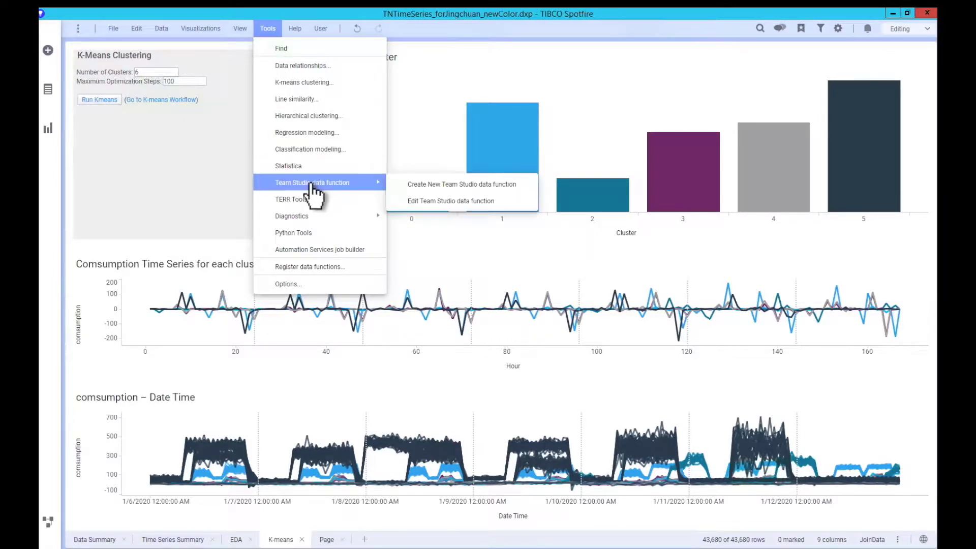
click(413, 186)
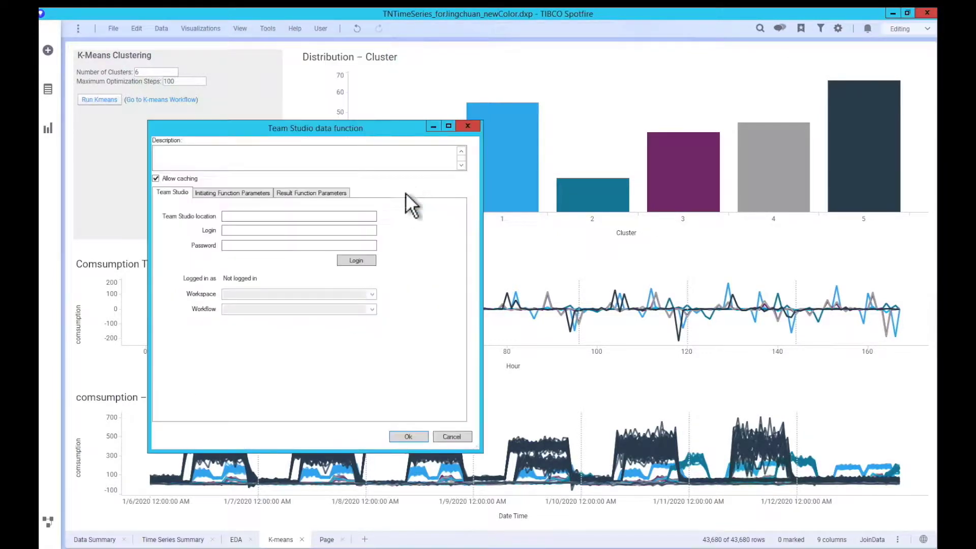
- Log in to the Team Studio server and choose the Electricity Consumption Analysis workspace
click(262, 215)
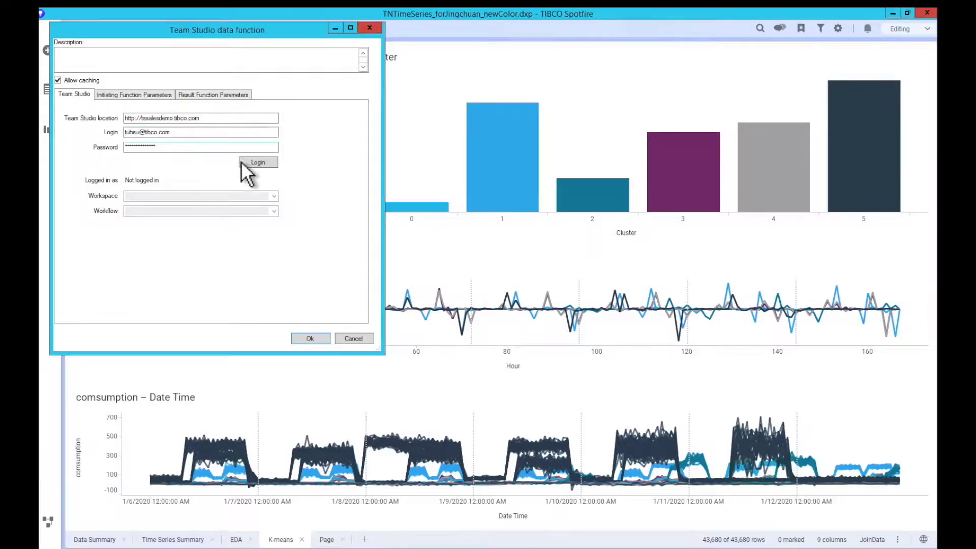
click(251, 164)
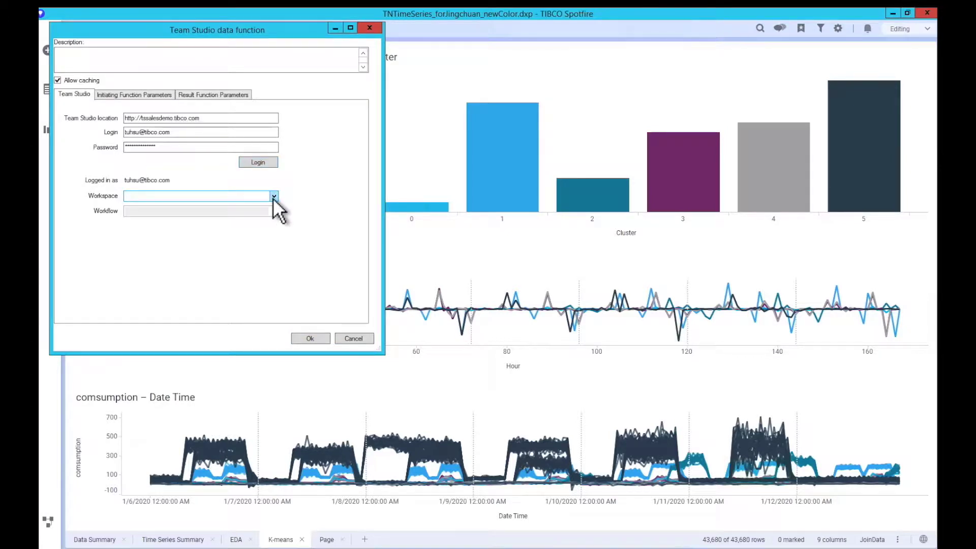
click(273, 197)
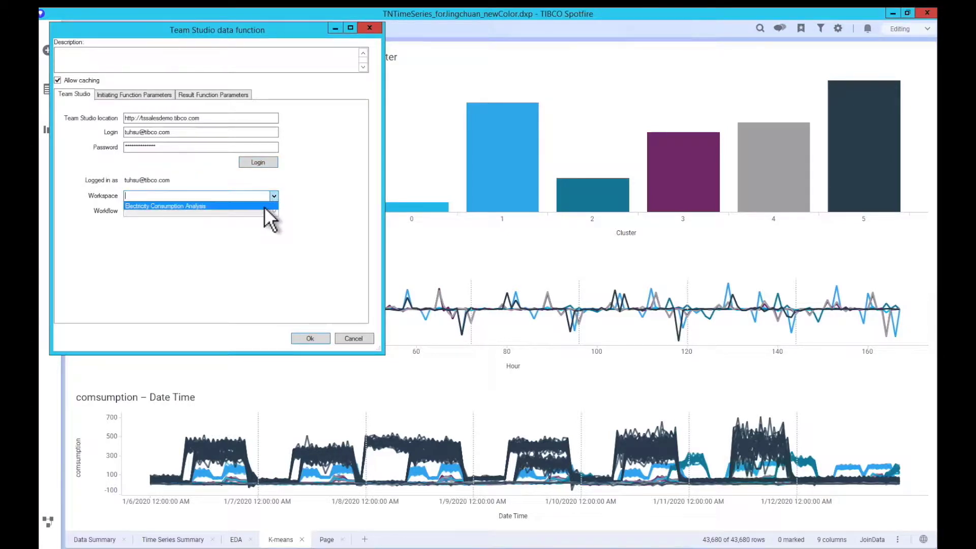
click(264, 207)
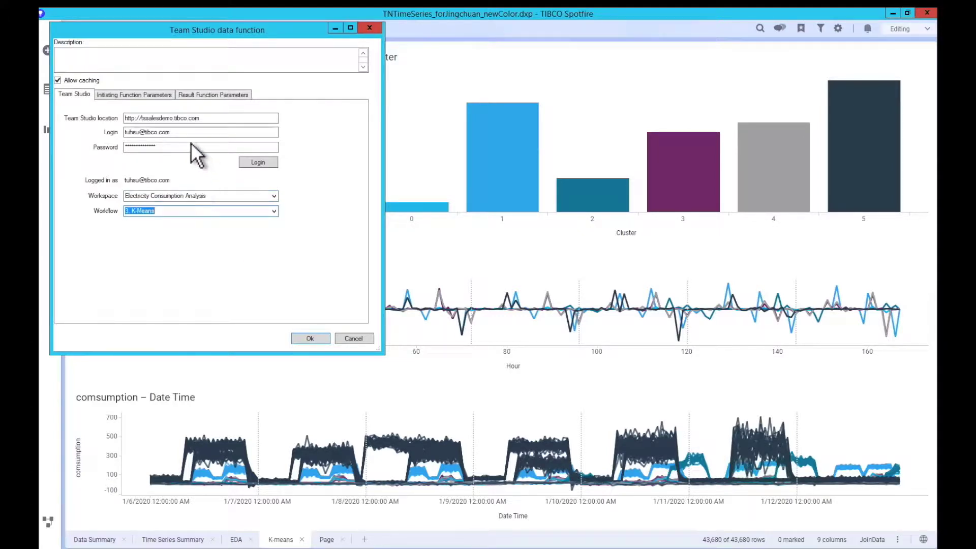
- Review the data function's input parameters k and step
click(166, 94)
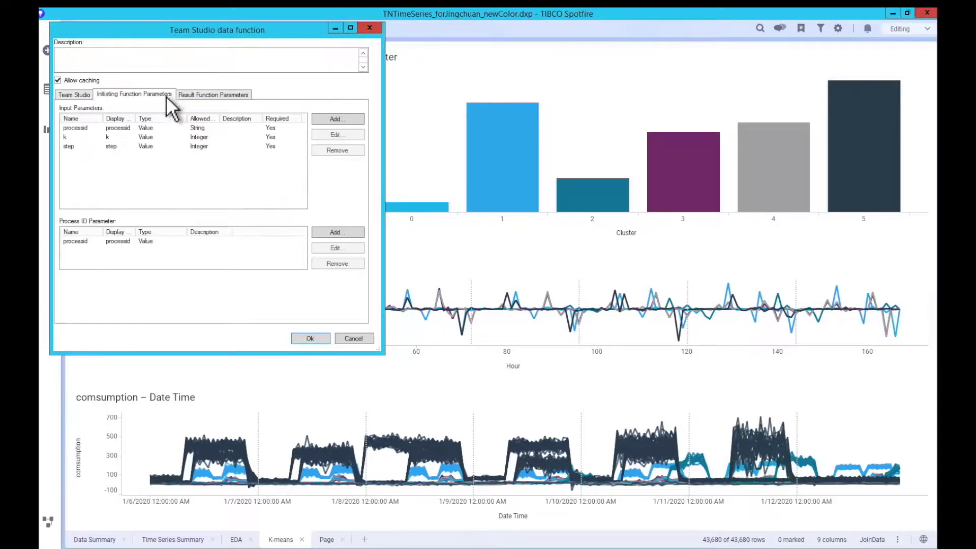
click(165, 137)
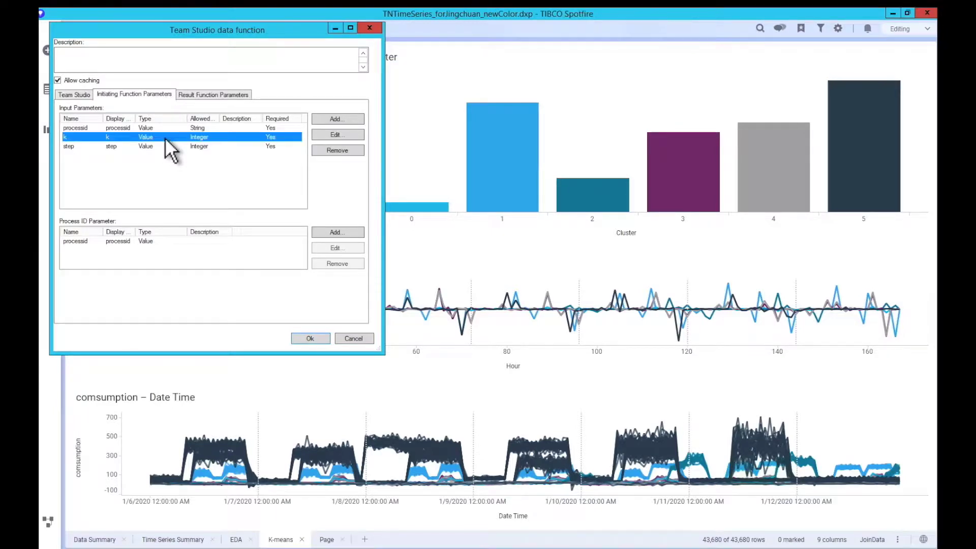
click(164, 146)
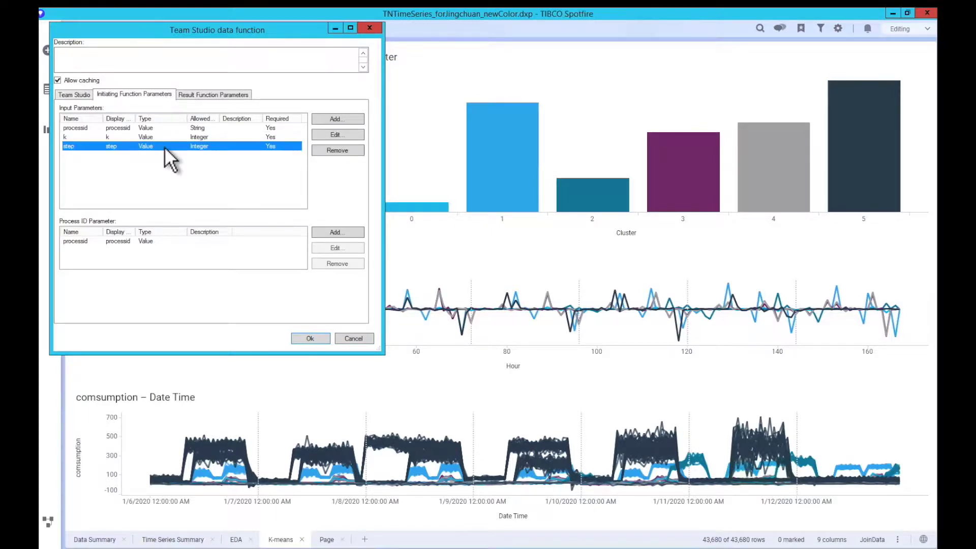
- Widen the result parameter names and inspect the KmeansResult.sbdf and K-MeansCenter Points outputs
click(204, 95)
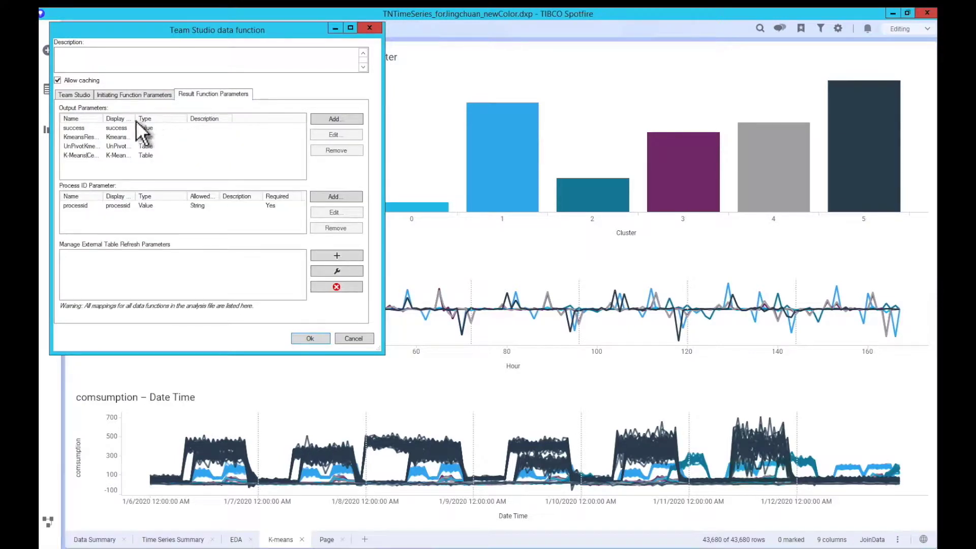
drag(102, 116, 144, 119)
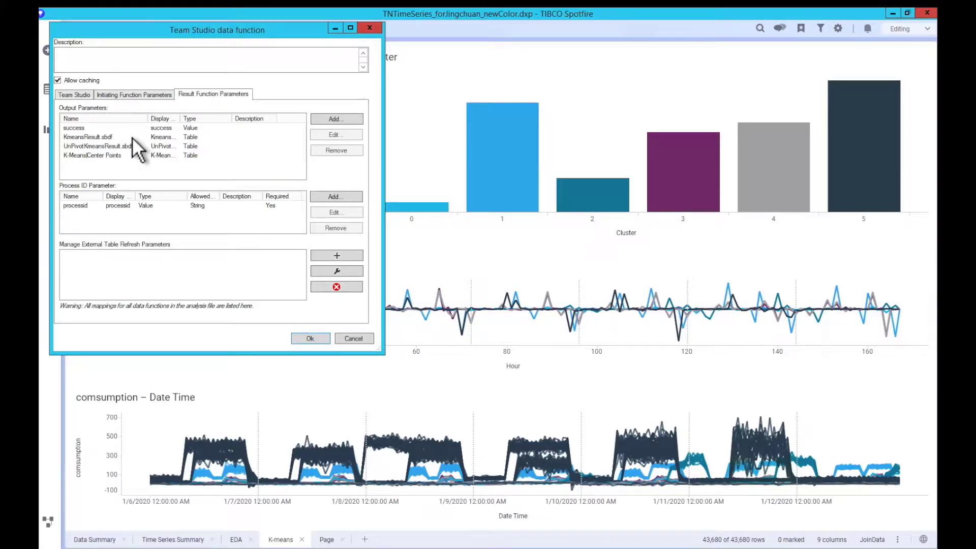
click(133, 137)
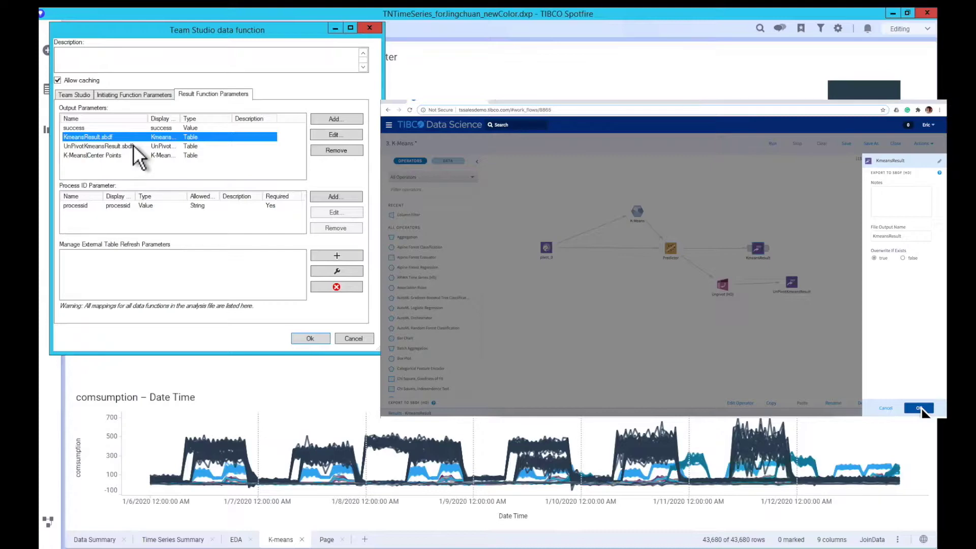
click(131, 155)
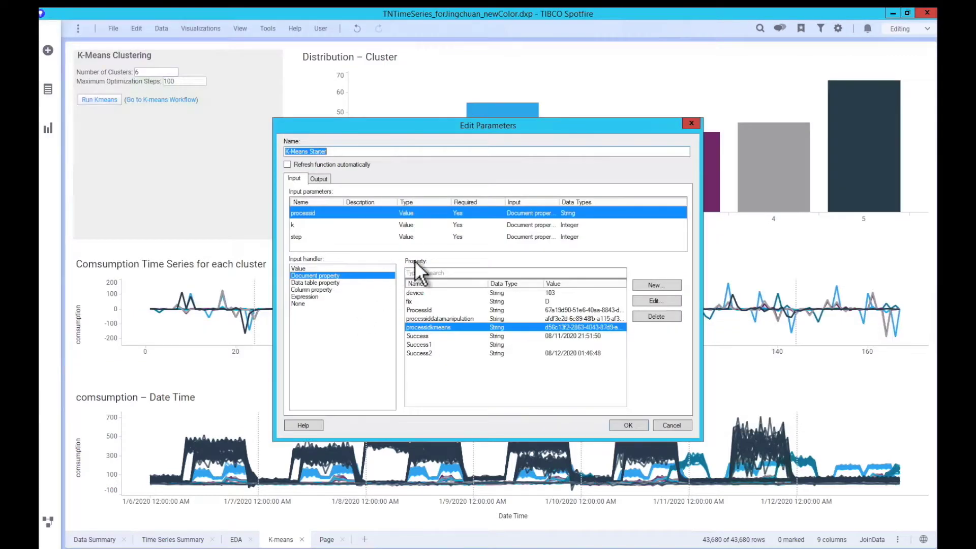
- Confirm the K-Means Starter k and step inputs map to KmeansK and step, then close the editor
click(351, 223)
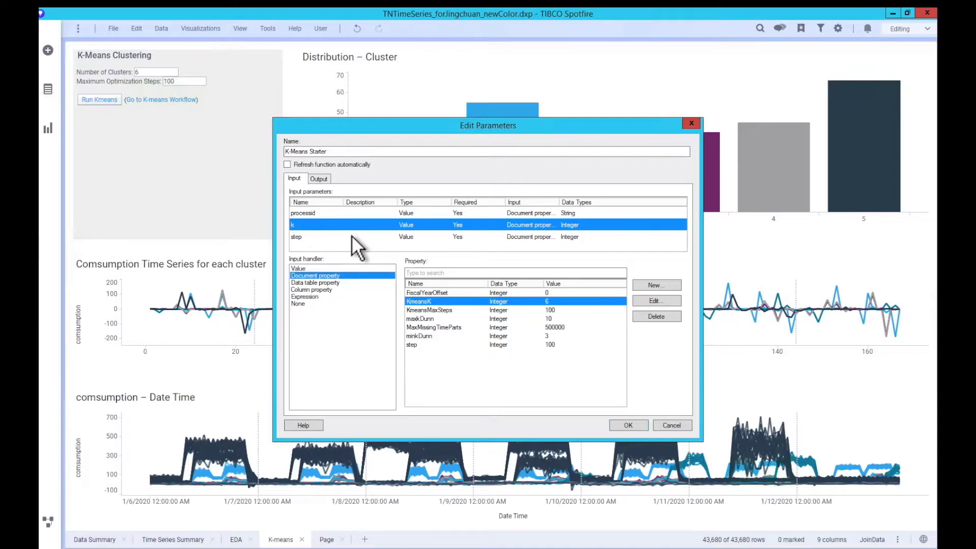
click(352, 235)
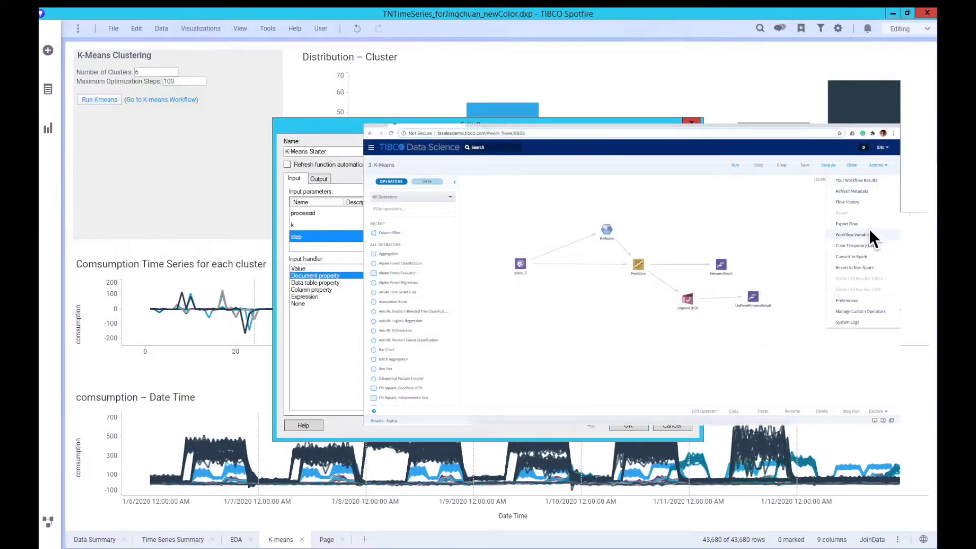
click(869, 231)
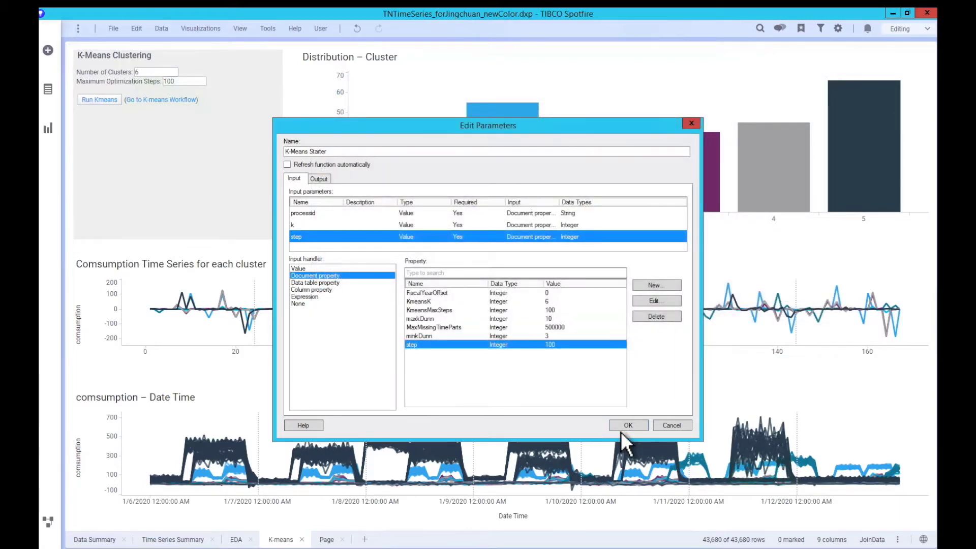
click(621, 429)
right_click(170, 132)
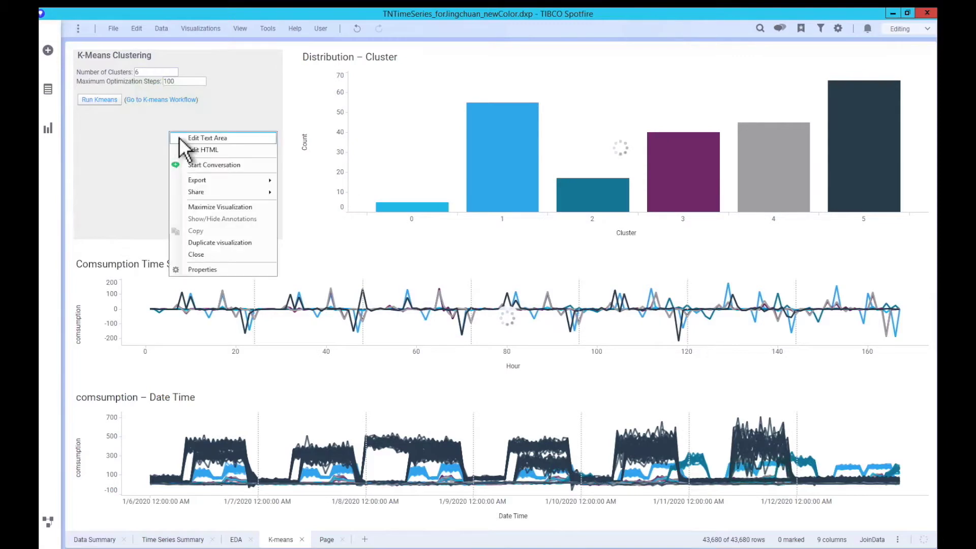
click(195, 134)
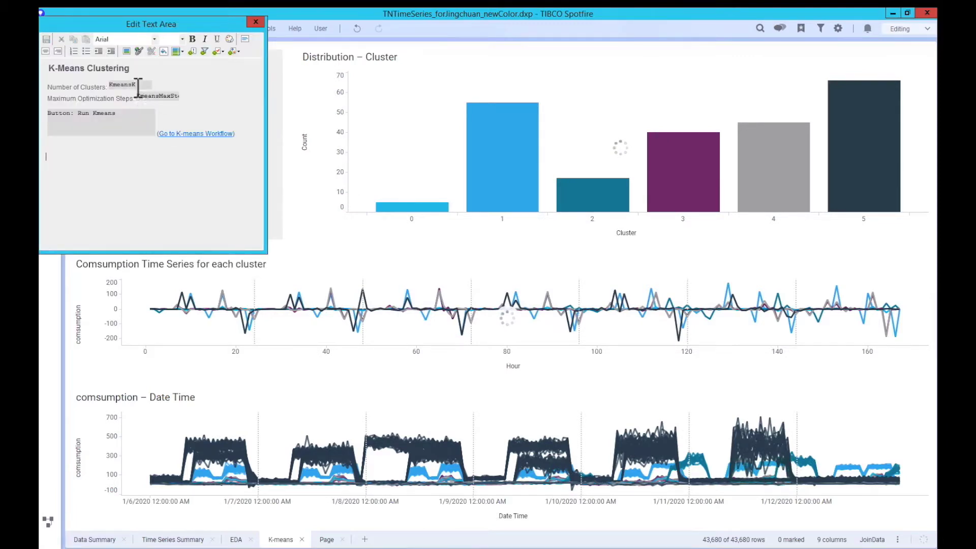
double_click(133, 84)
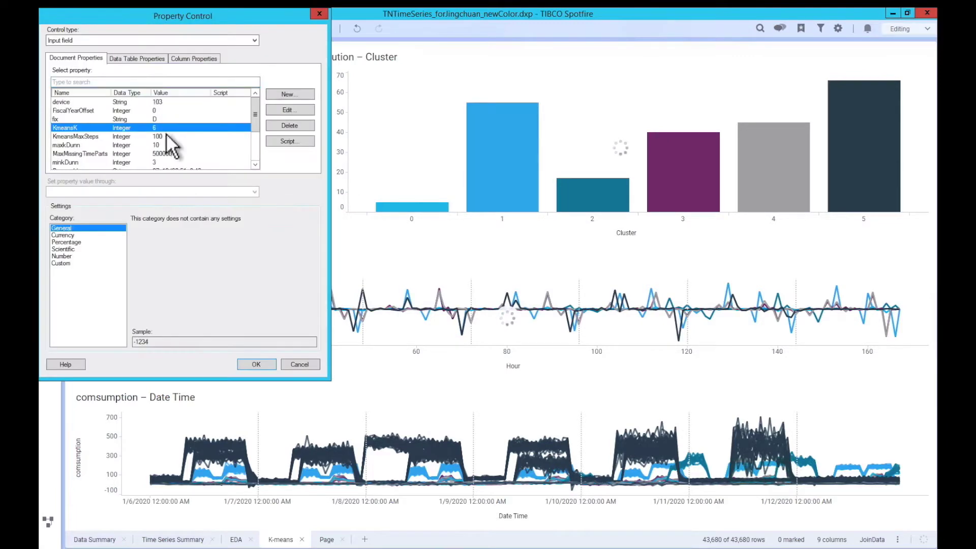
click(247, 361)
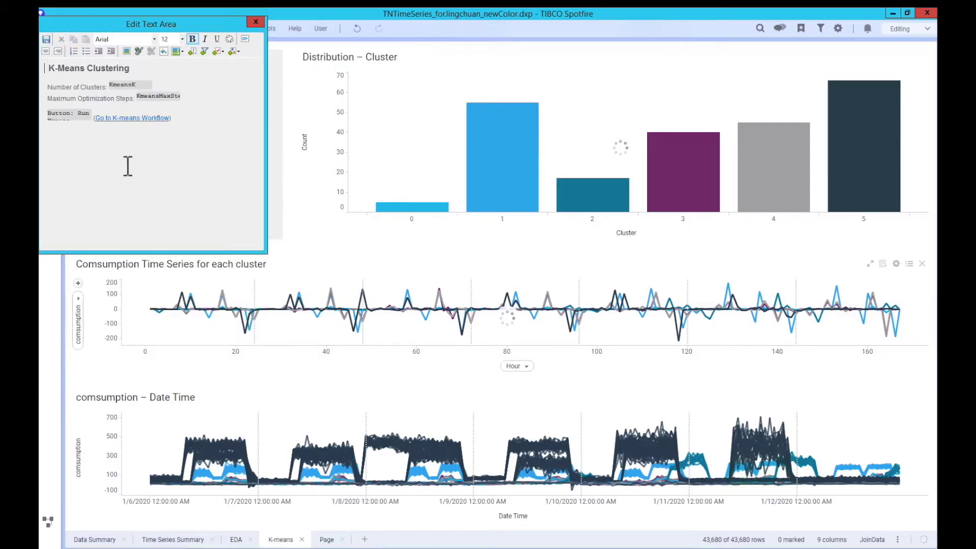
double_click(77, 116)
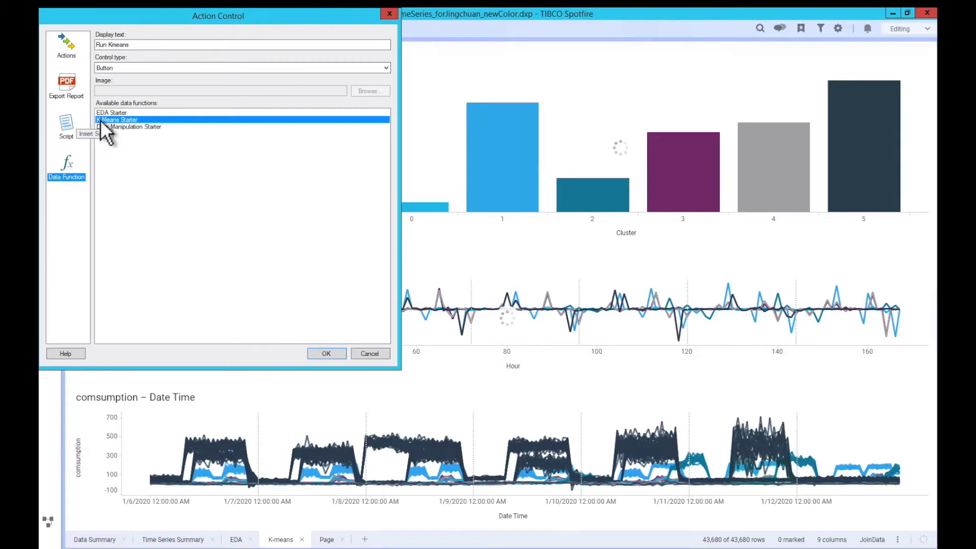
click(326, 354)
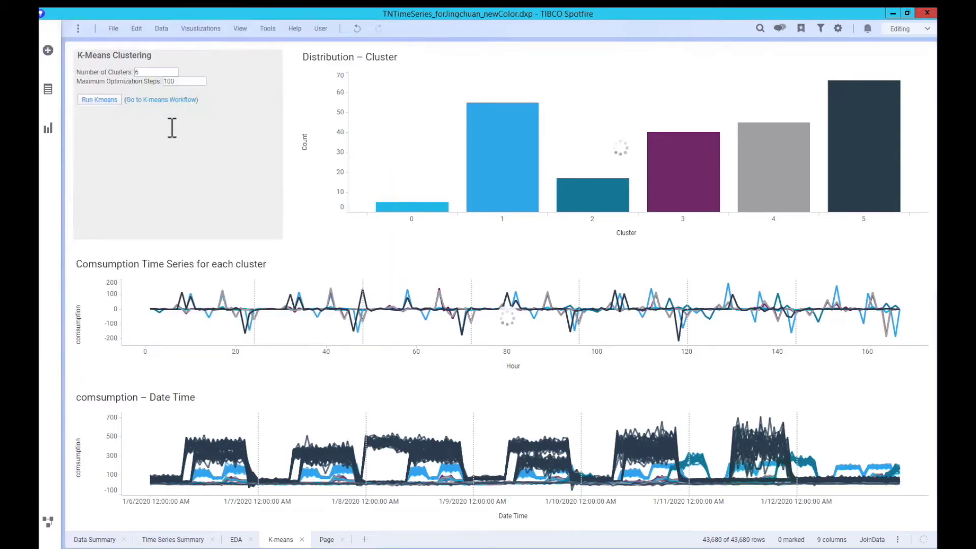